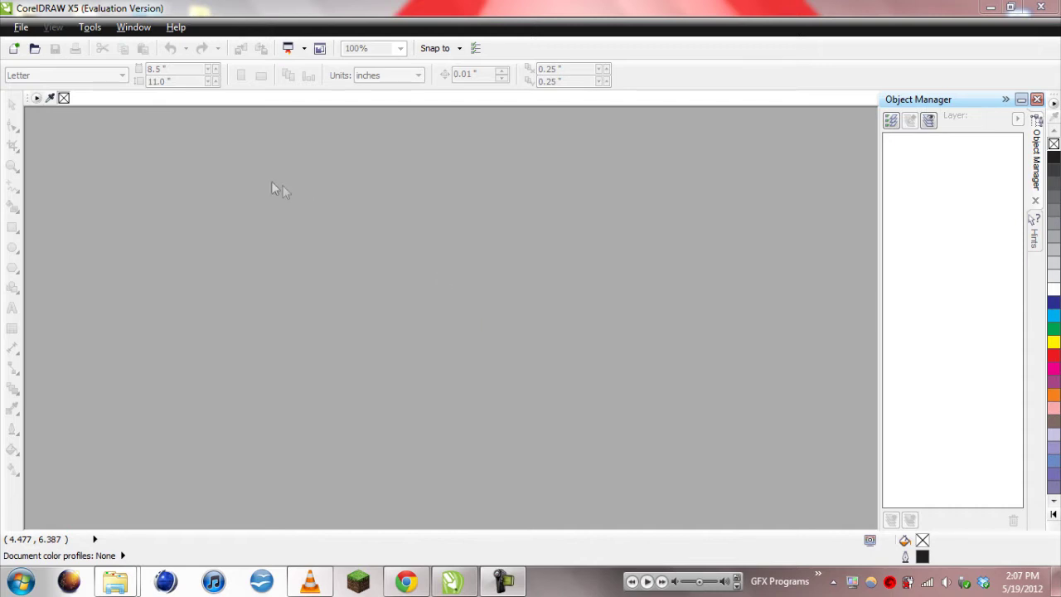
Step: Create a new blank Letter-size (8.5 x 11 inch) document, Untitled-1
left_click(14, 48)
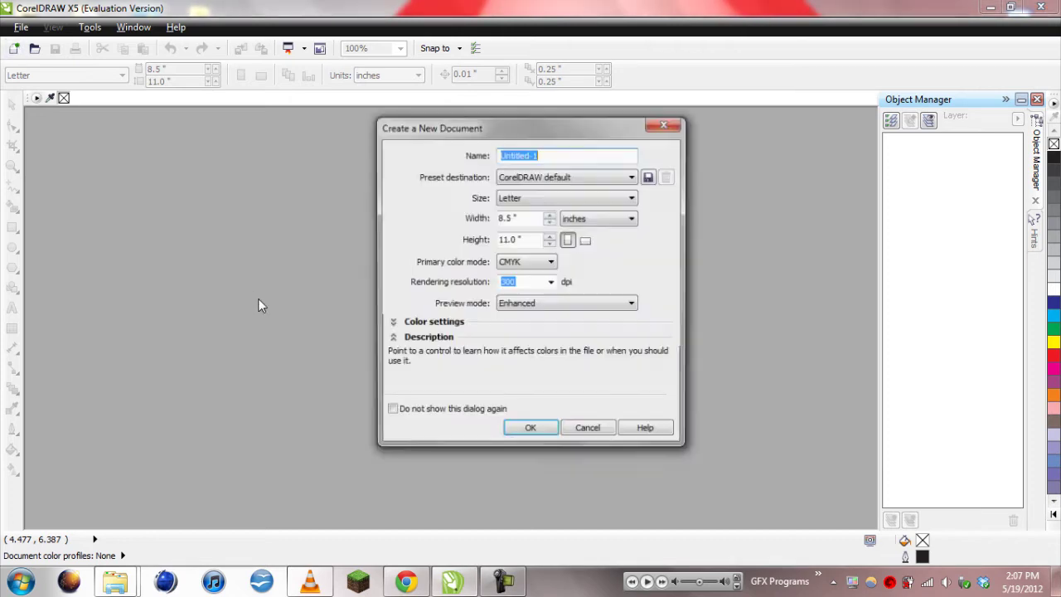
left_click(528, 430)
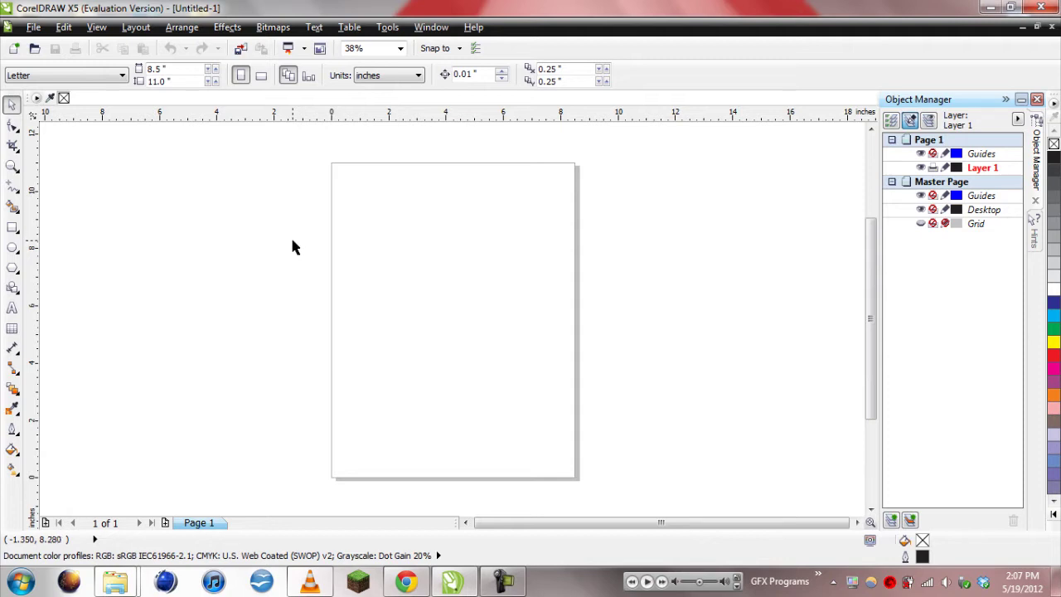
Step: Draw a circle, fill it dark blue (C:100 M:100) and enlarge it to 3.119 inches
left_click(12, 247)
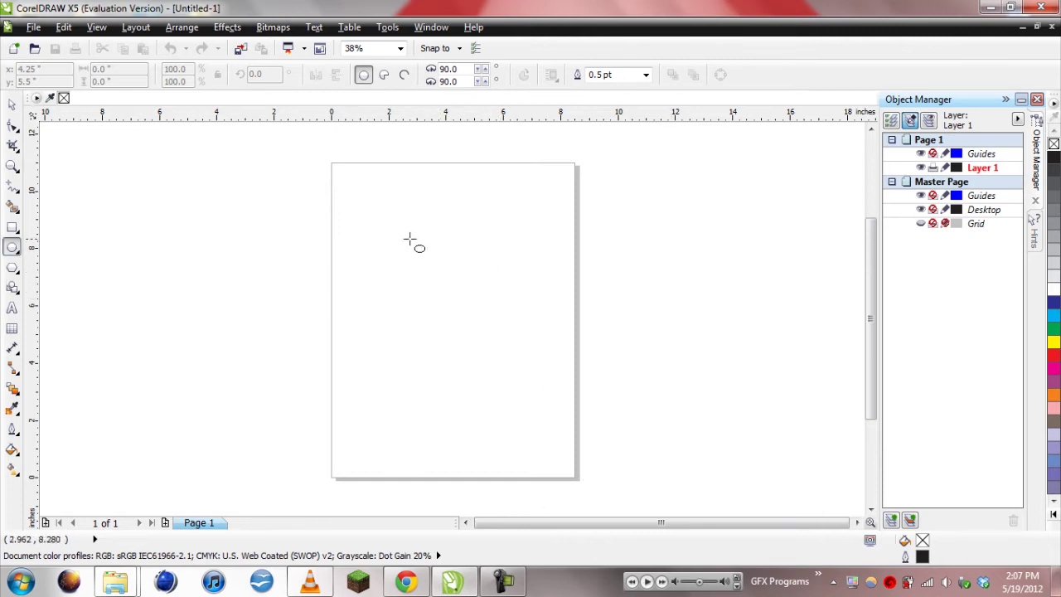
left_click_drag(406, 257, 484, 338)
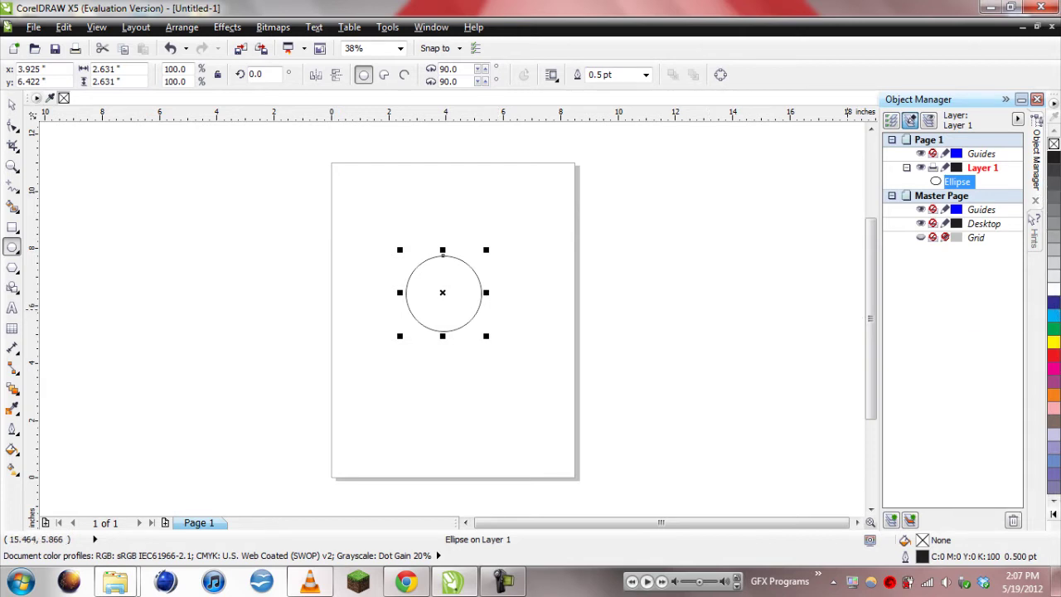
left_click(1056, 516)
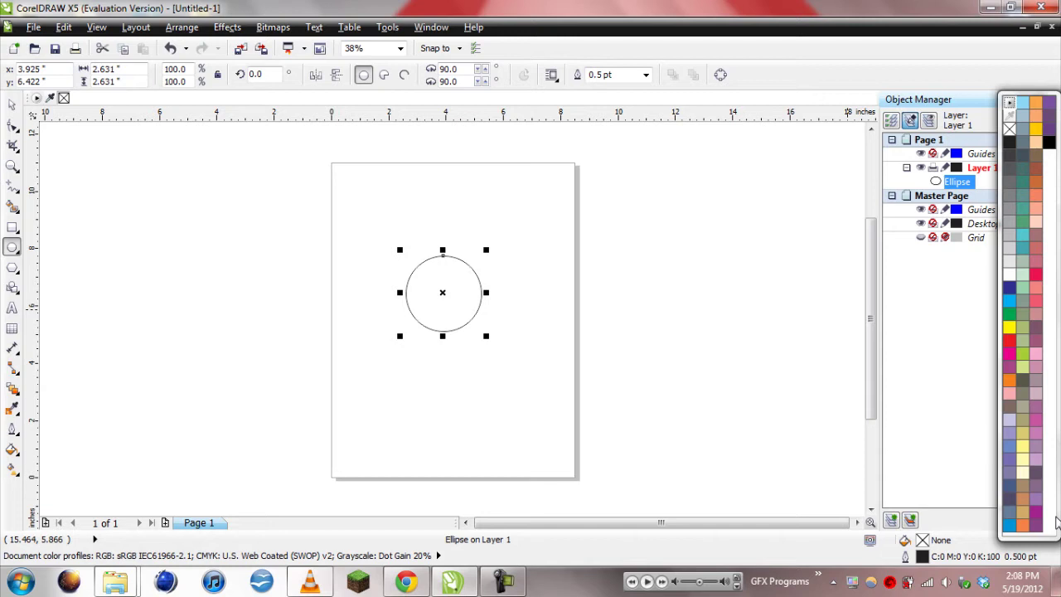
left_click(1010, 287)
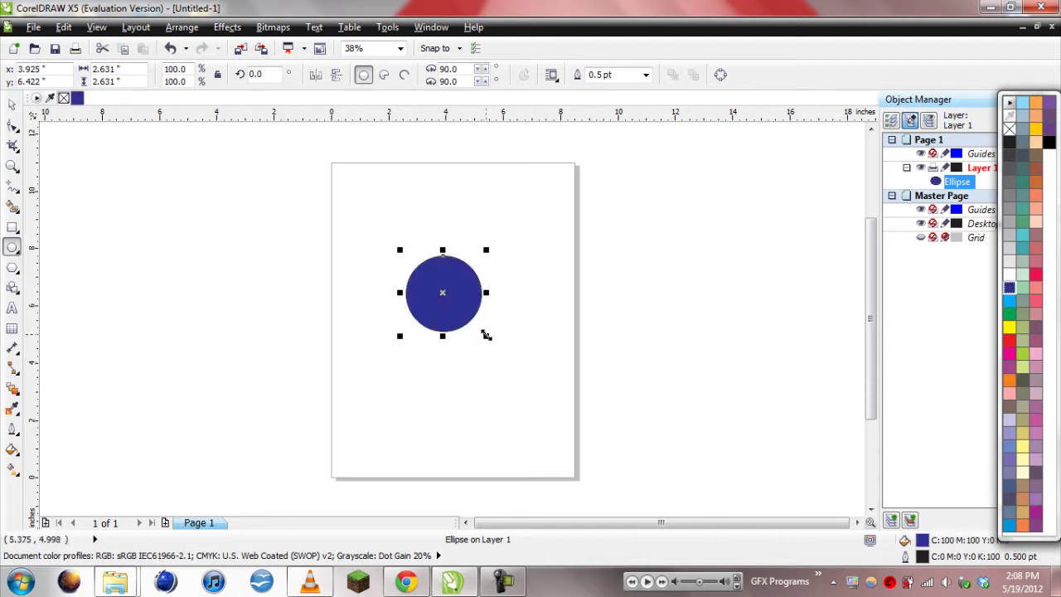
left_click_drag(486, 335, 502, 352)
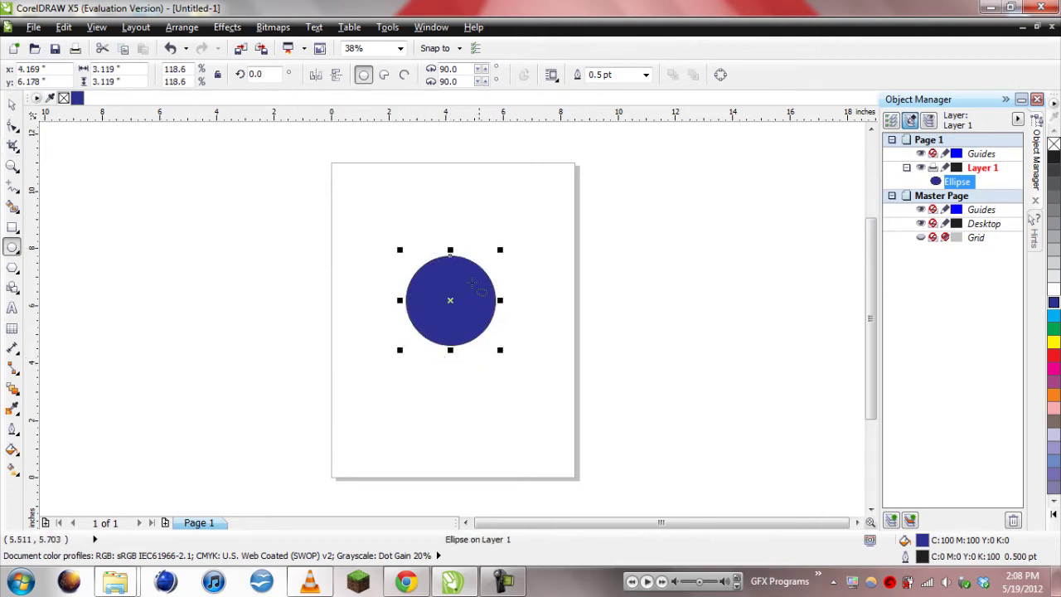
left_click(12, 104)
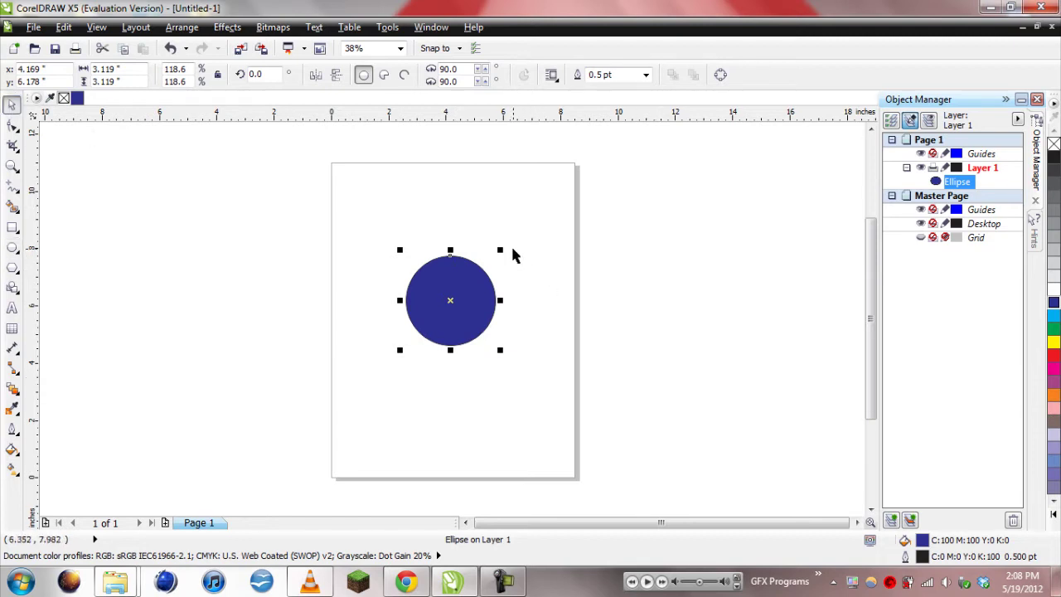
Step: Duplicate the dark-blue circle in place and zoom in on it
left_click_drag(500, 249, 477, 284)
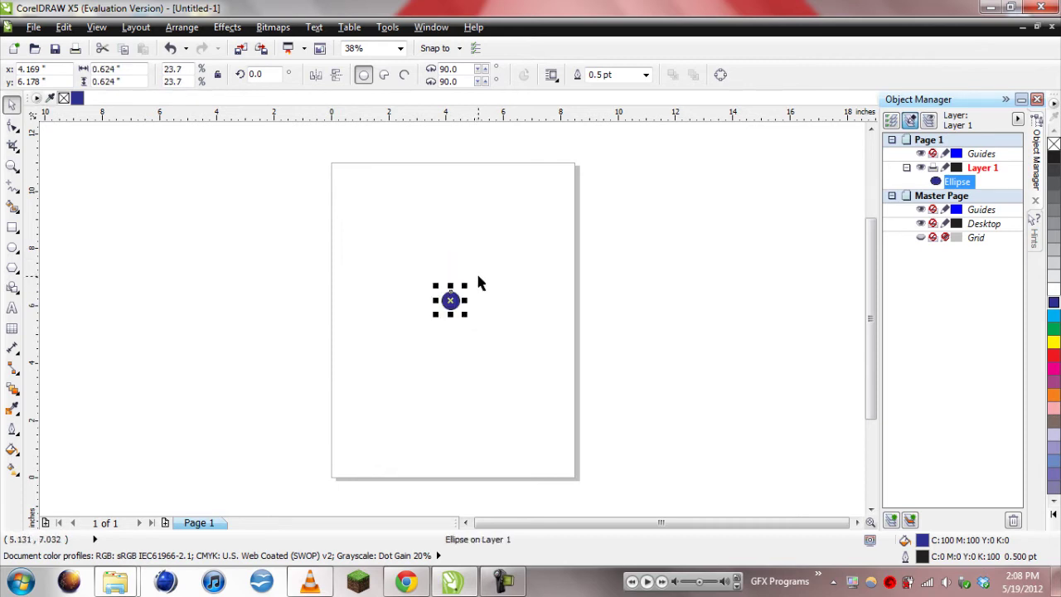
key("ctrl+z")
key("plus")
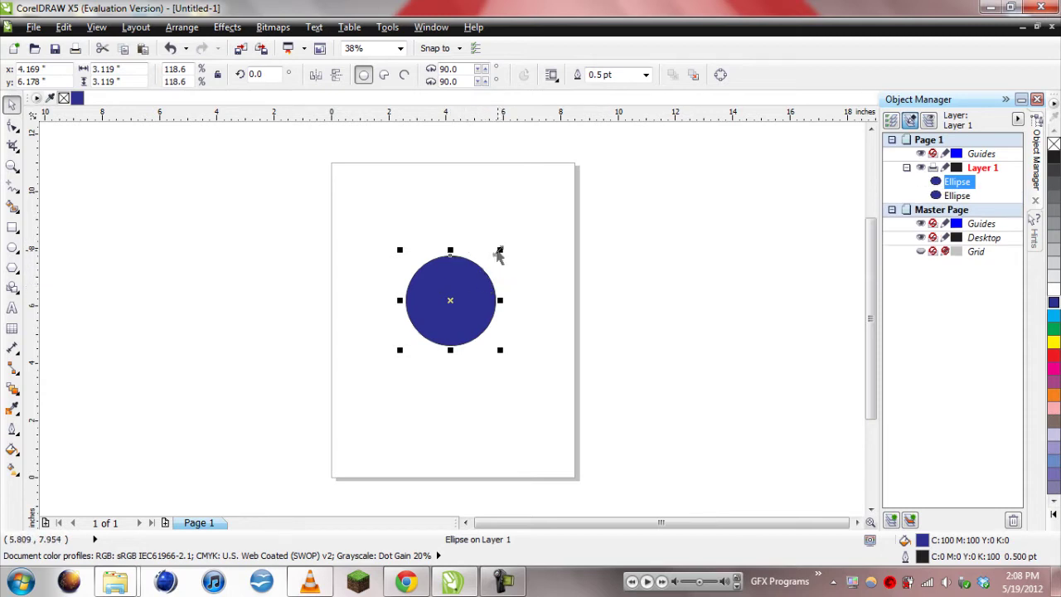
left_click_drag(502, 250, 466, 286)
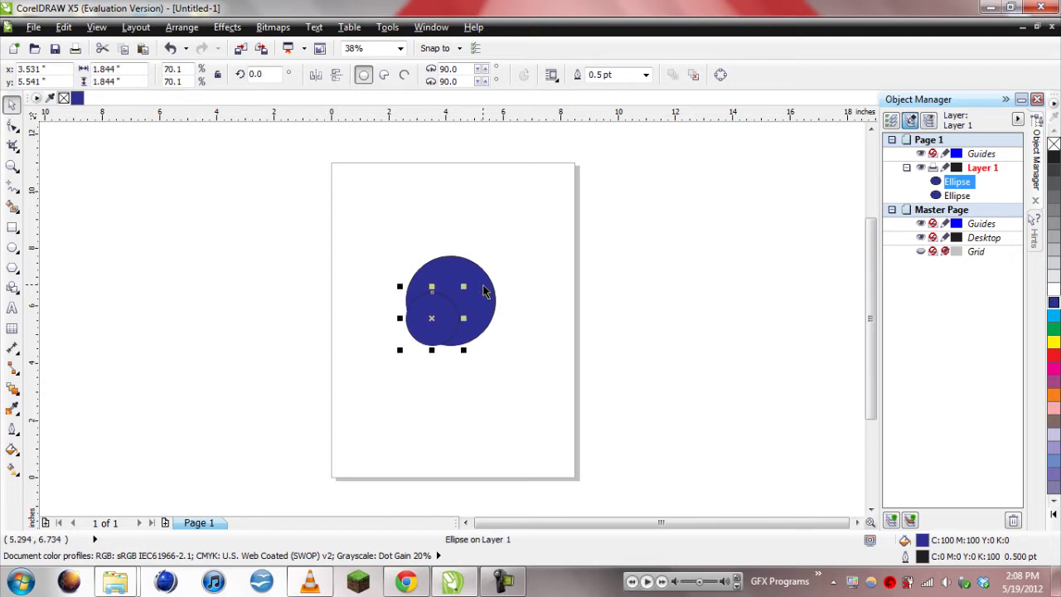
key("z")
key("ctrl+z")
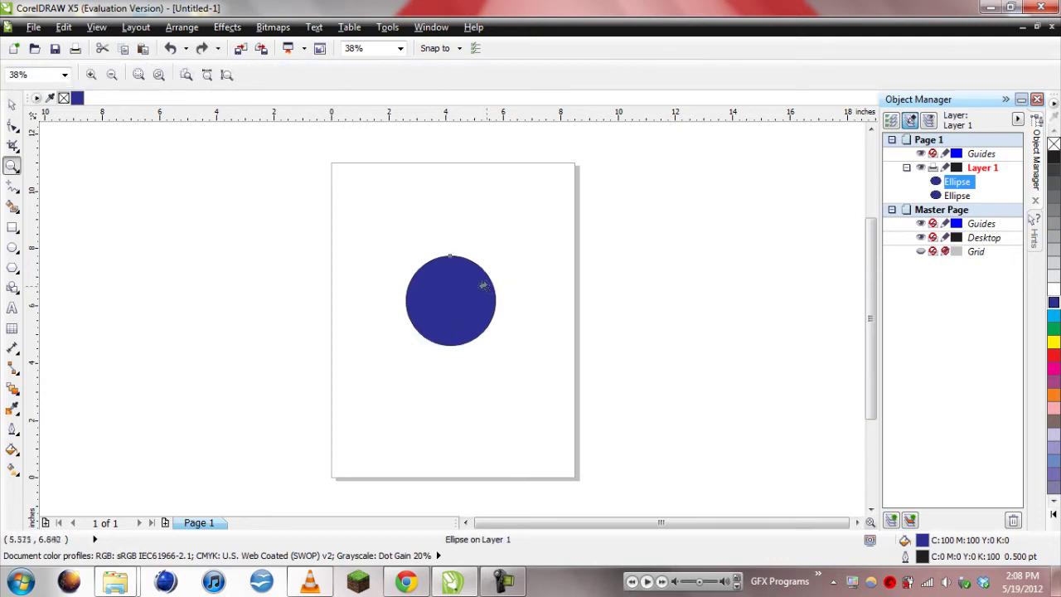
left_click(481, 287)
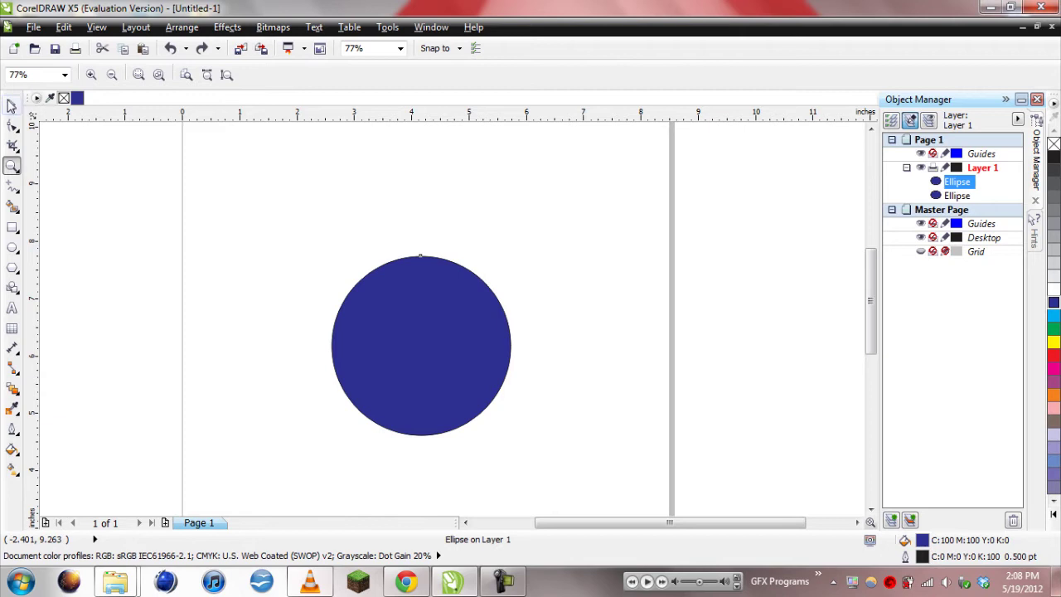
left_click(12, 103)
Step: Shrink the copy to 0.42 inches, fill it cyan and move it to the big circle's bottom edge
left_click_drag(519, 250, 469, 333)
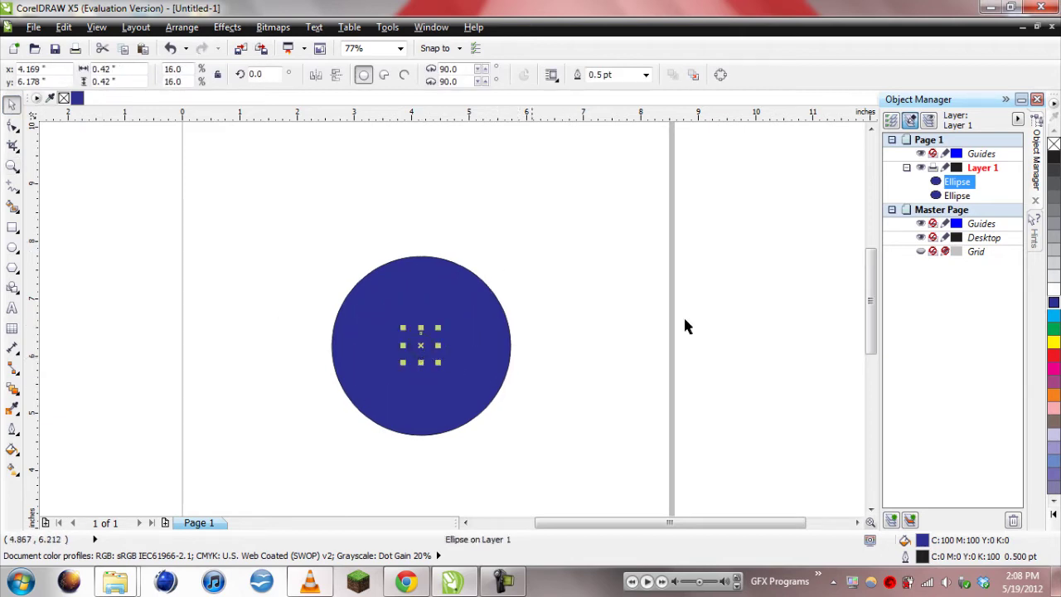
left_click(1054, 317)
left_click_drag(422, 349, 421, 417)
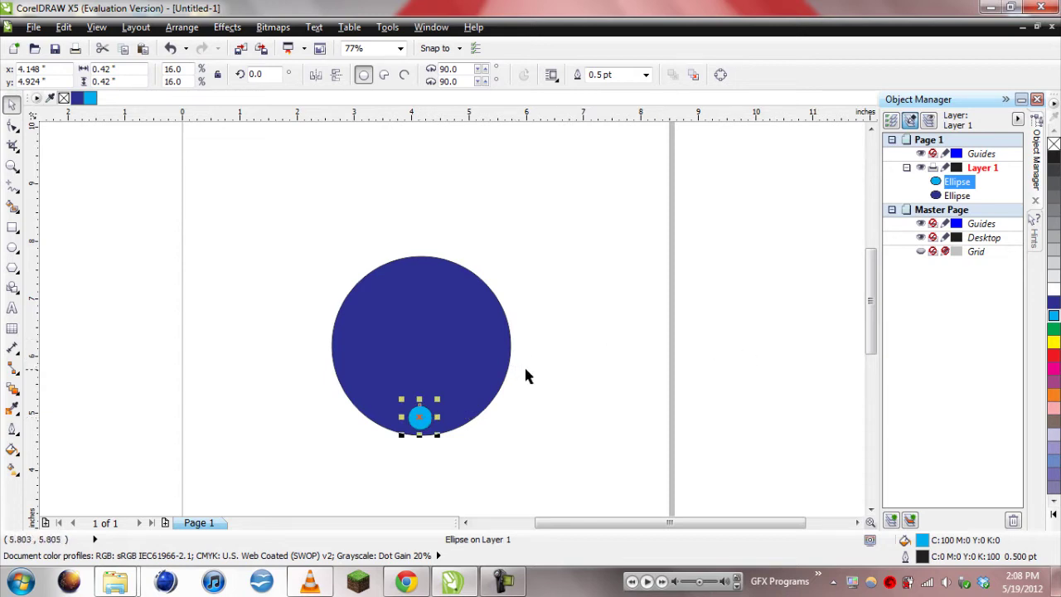
Step: Blend the large dark-blue circle into the small cyan one and remove all outlines
left_click(19, 395)
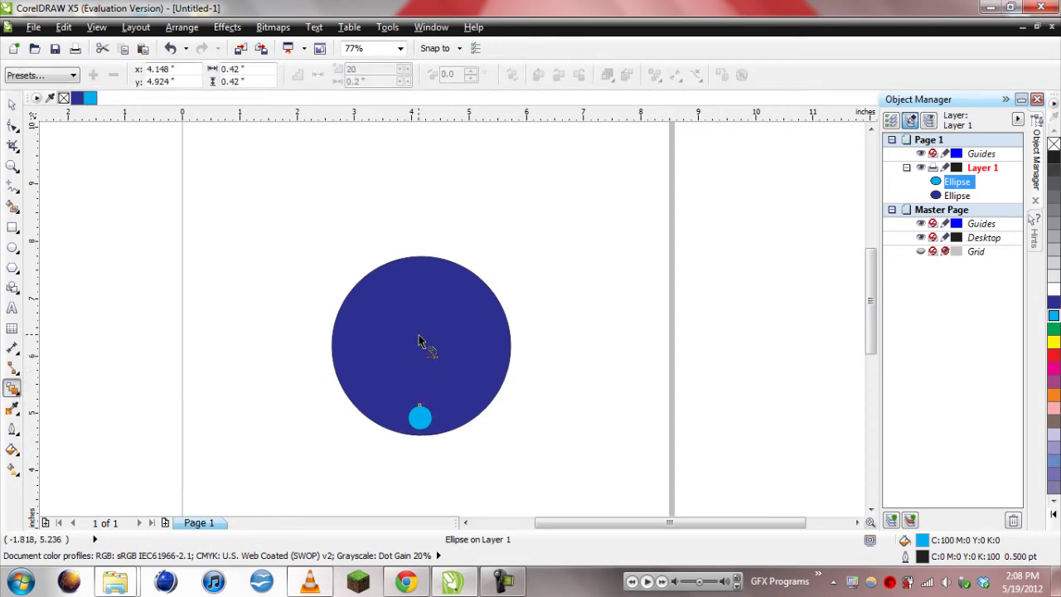
left_click_drag(419, 342, 419, 418)
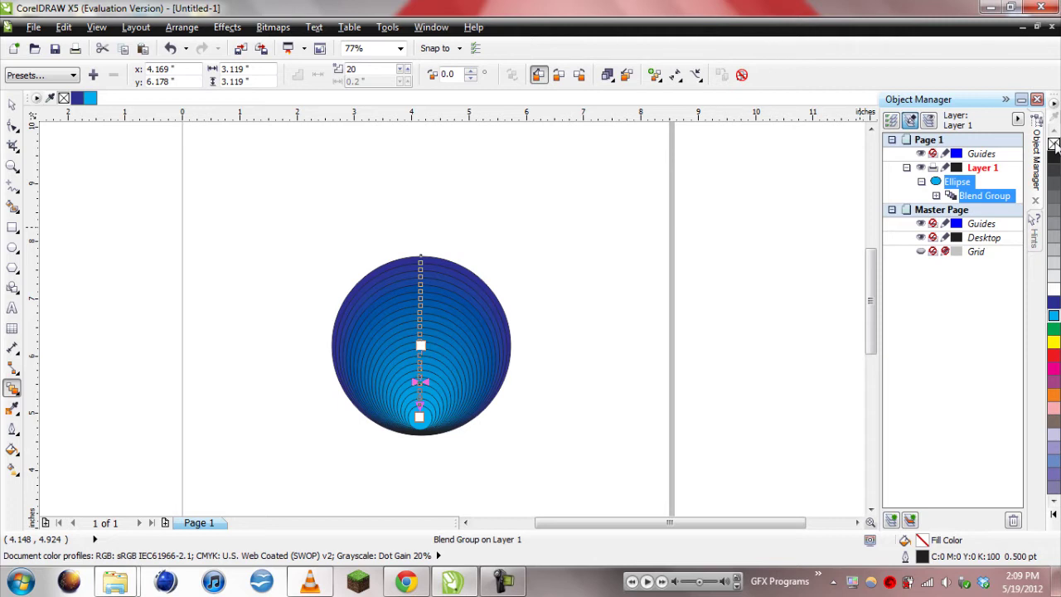
right_click(1054, 145)
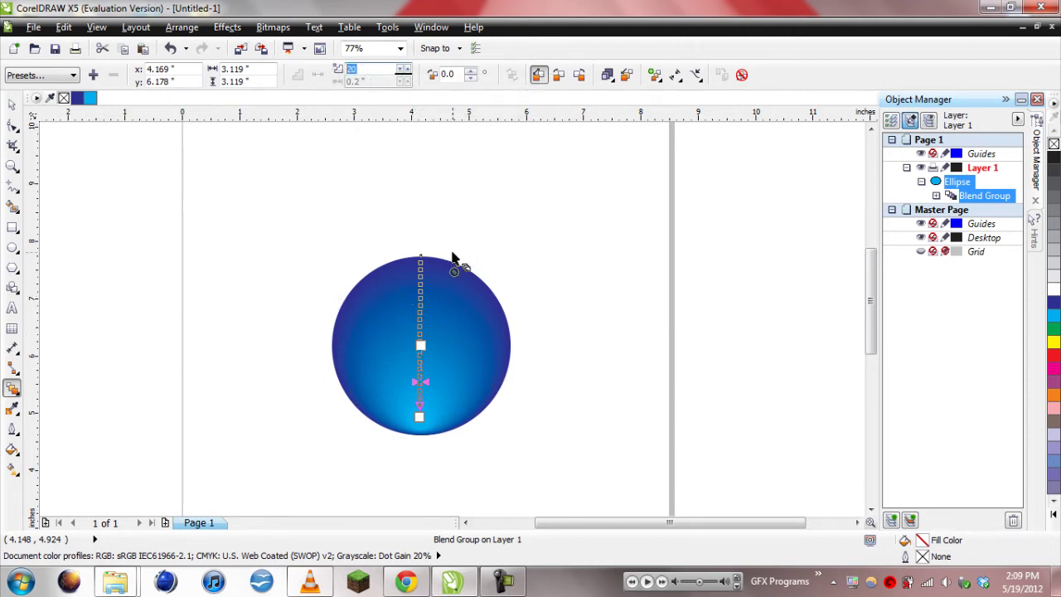
Step: Set the blend to 75 steps and nudge the blended button slightly into place
double_click(352, 69)
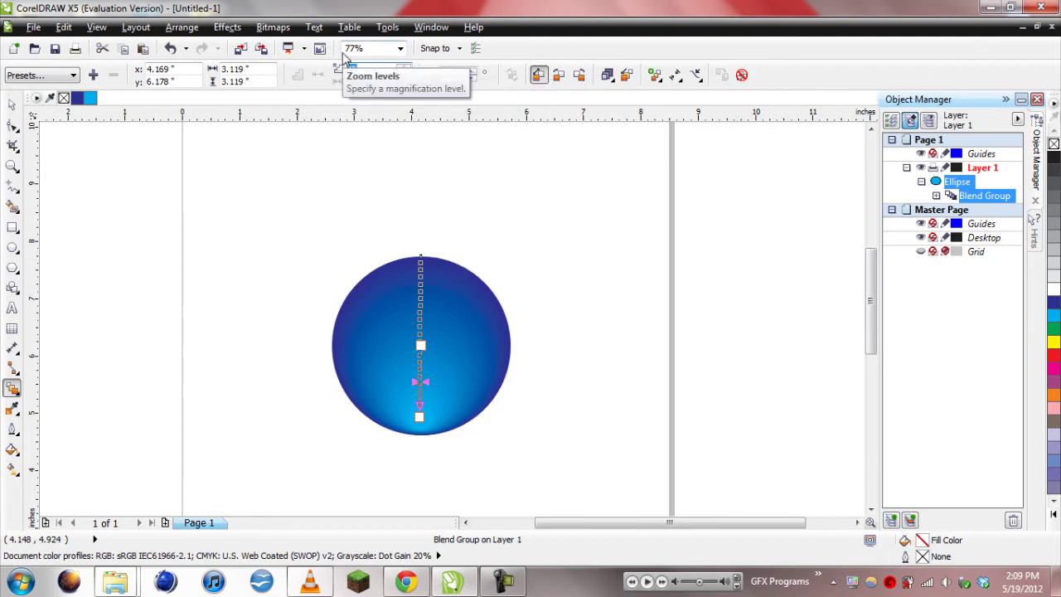
key("Return")
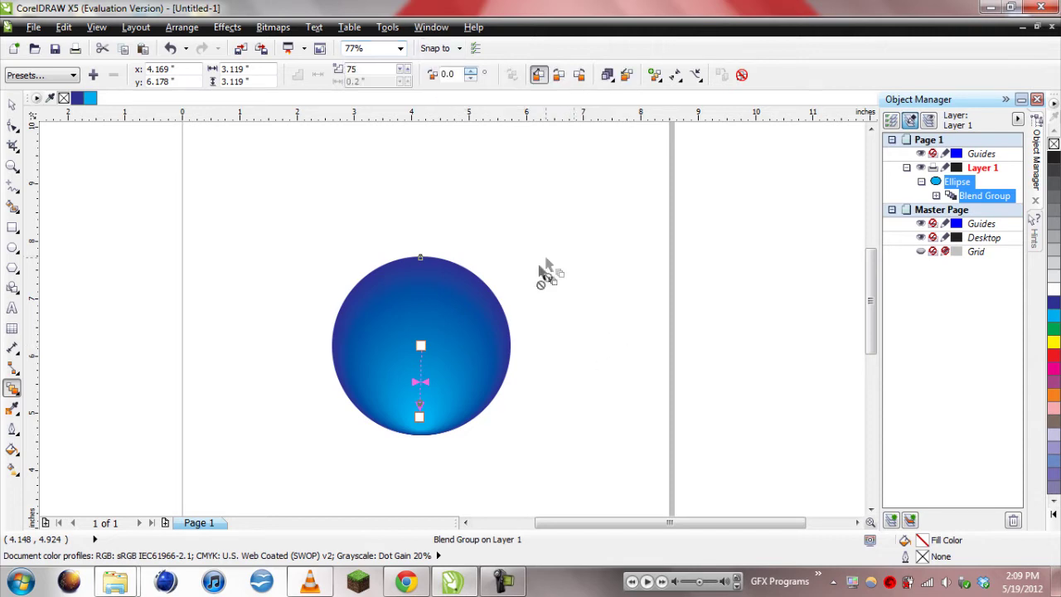
left_click(9, 105)
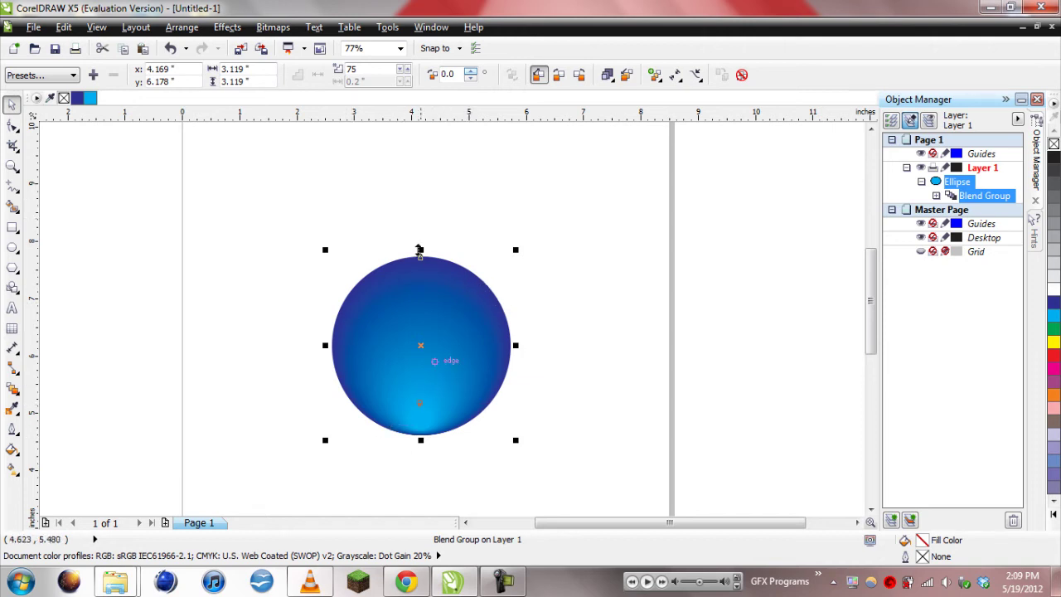
mouse_move(423, 414)
left_mouse_down()
mouse_move(393, 359)
mouse_move(421, 419)
left_mouse_up()
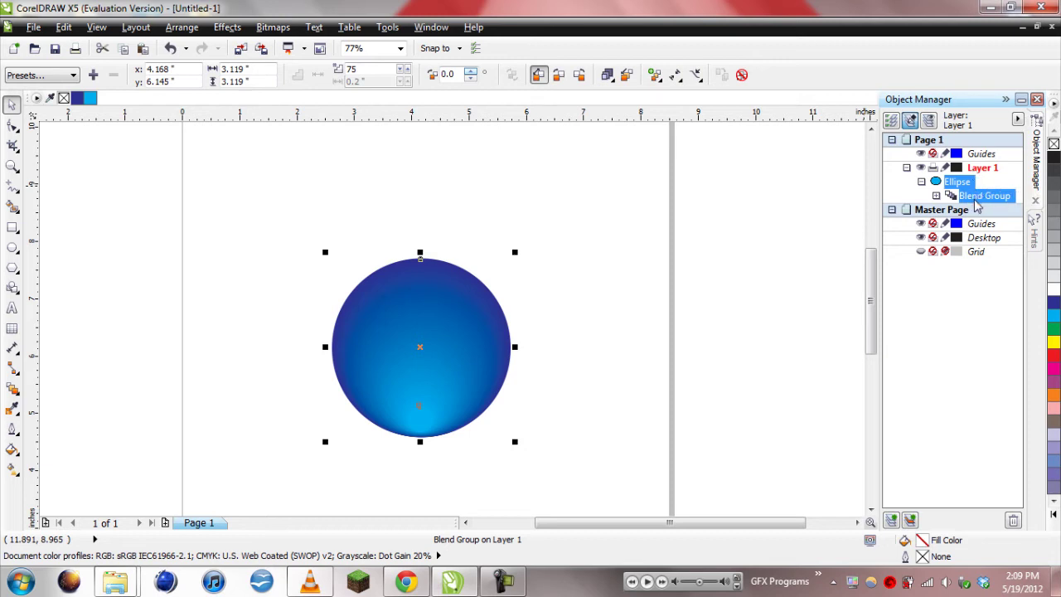
Step: Copy the Blend Group's base ellipse from the Object Manager and paste a duplicate on top
left_click(957, 183)
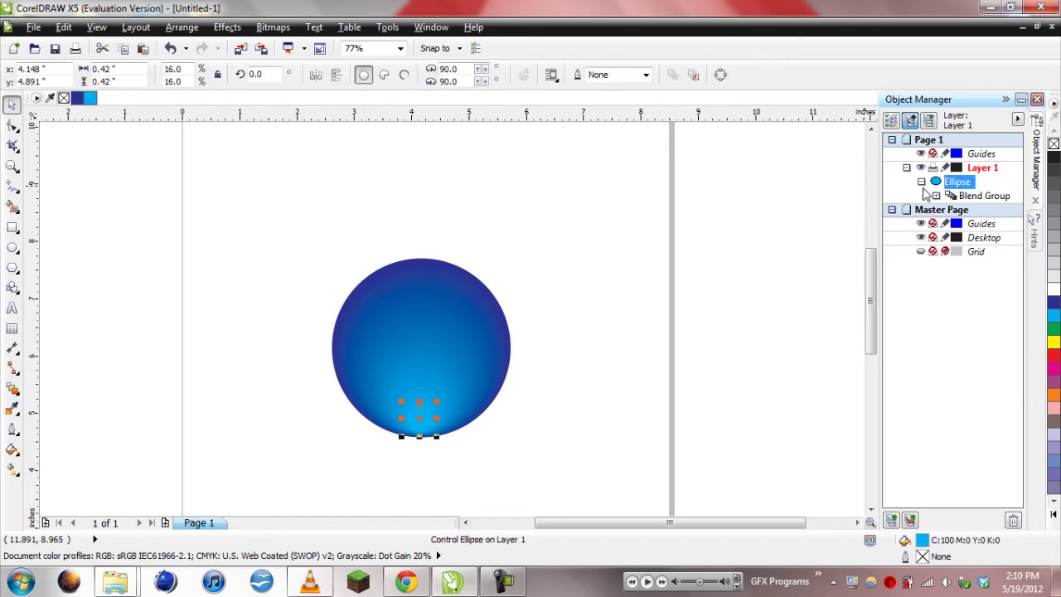
left_click(979, 197)
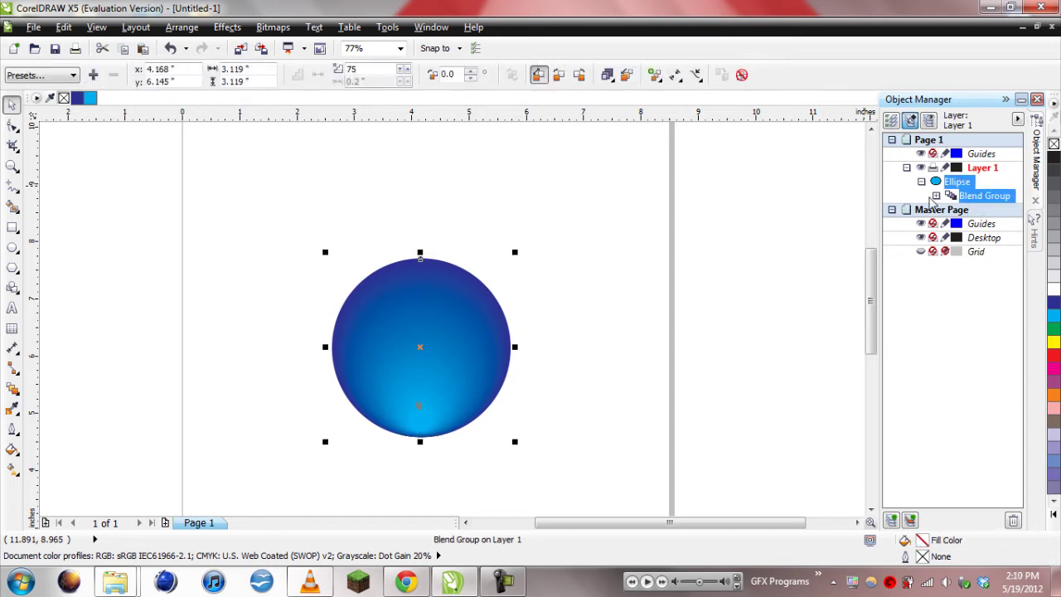
left_click(936, 196)
left_click(985, 209)
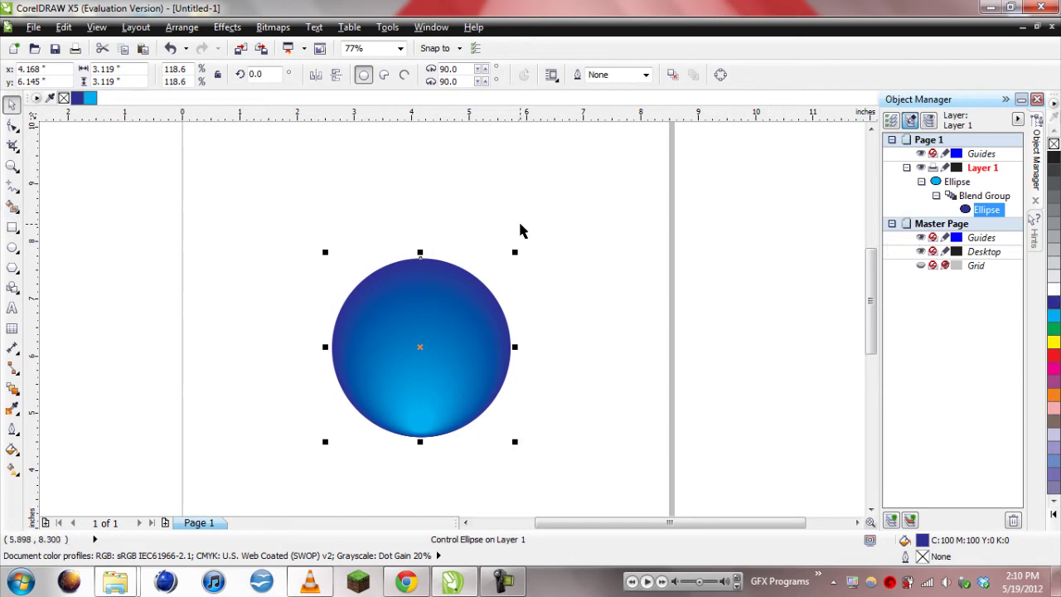
key("ctrl+c")
key("ctrl+v")
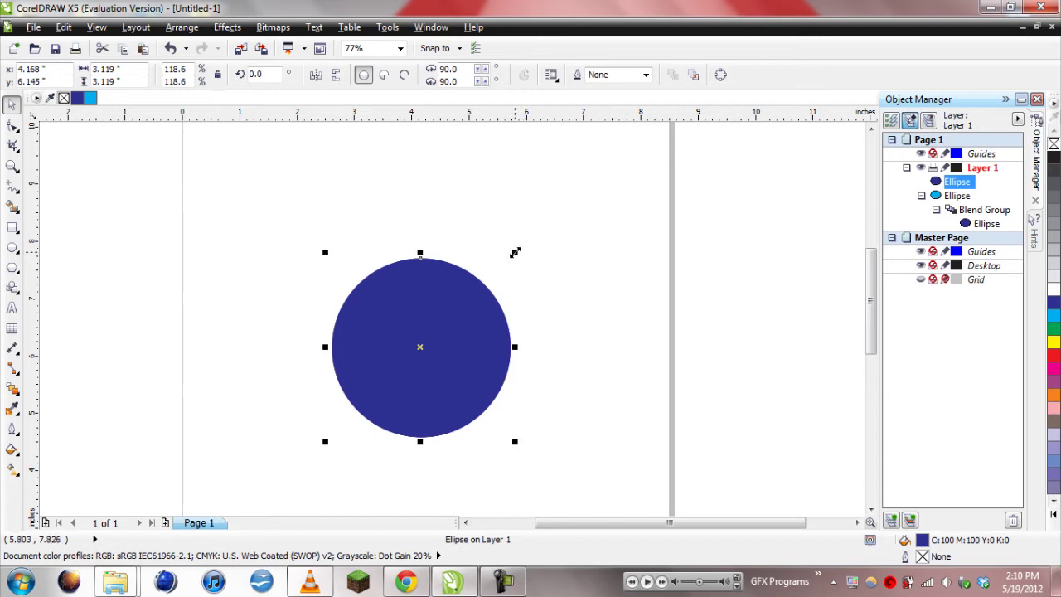
Step: Scale the top duplicate down slightly and fill it white, leaving a thin blue rim
left_click_drag(515, 252, 523, 260)
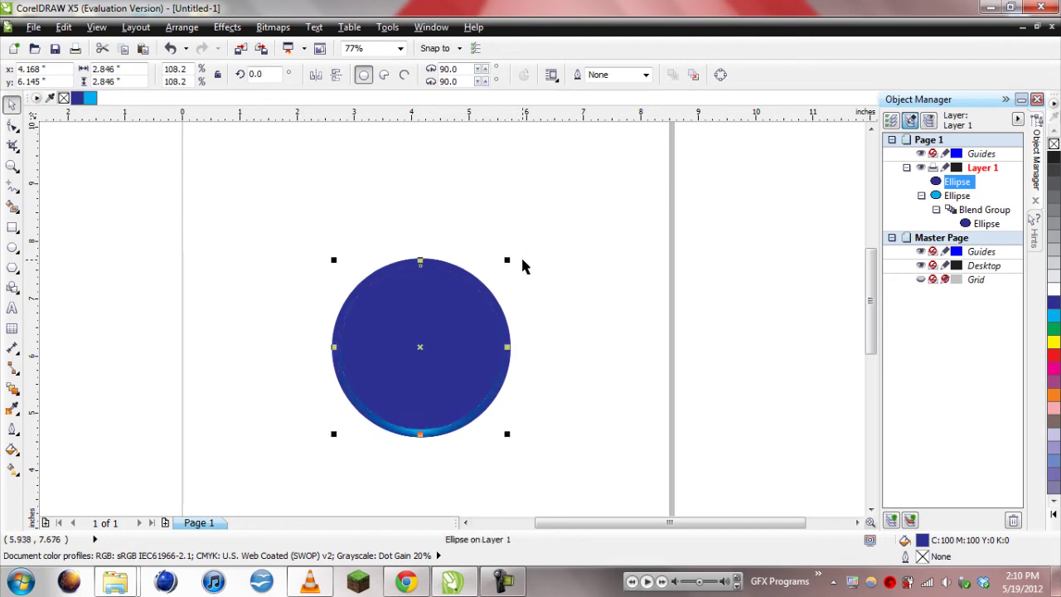
left_click(1054, 290)
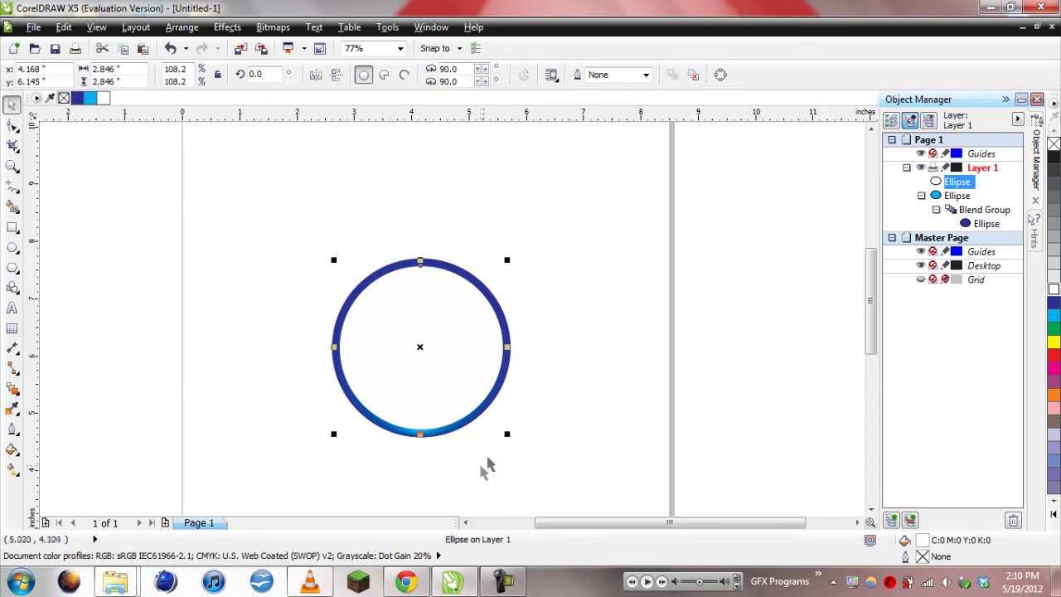
Step: Convert the white circle to a 4-node curve and raise its lower edge into a mid-button wave
right_click(439, 393)
left_click(523, 45)
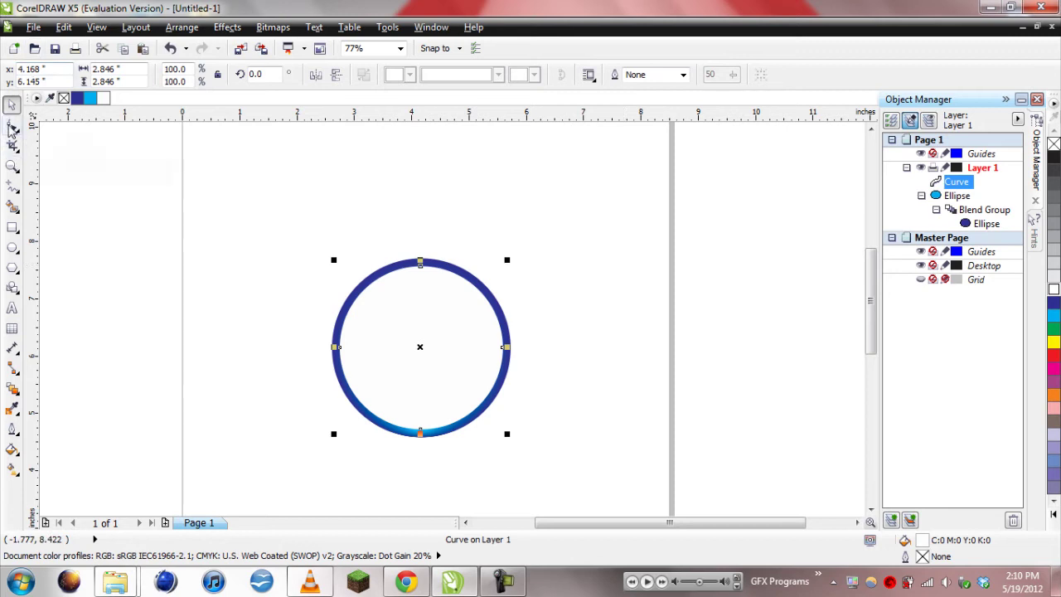
left_click(11, 124)
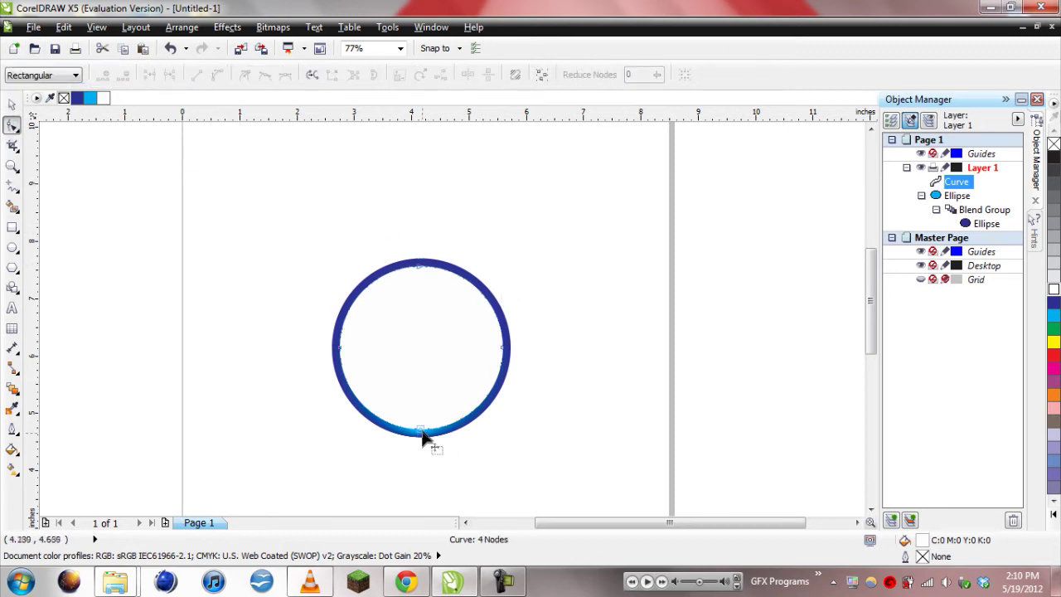
left_click_drag(420, 431, 426, 391)
key("ctrl+z")
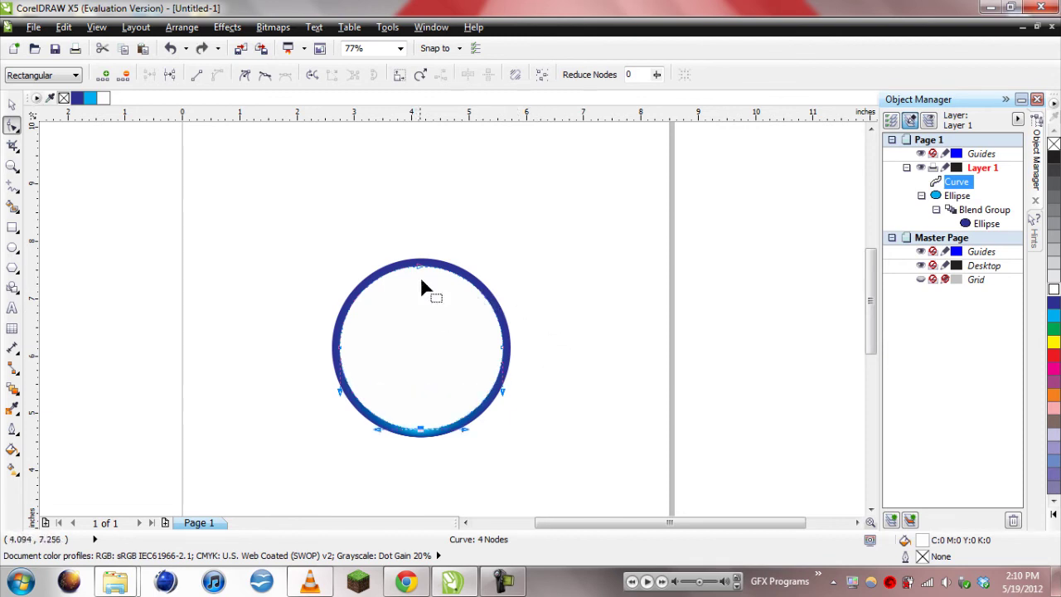
left_click_drag(417, 271, 420, 351)
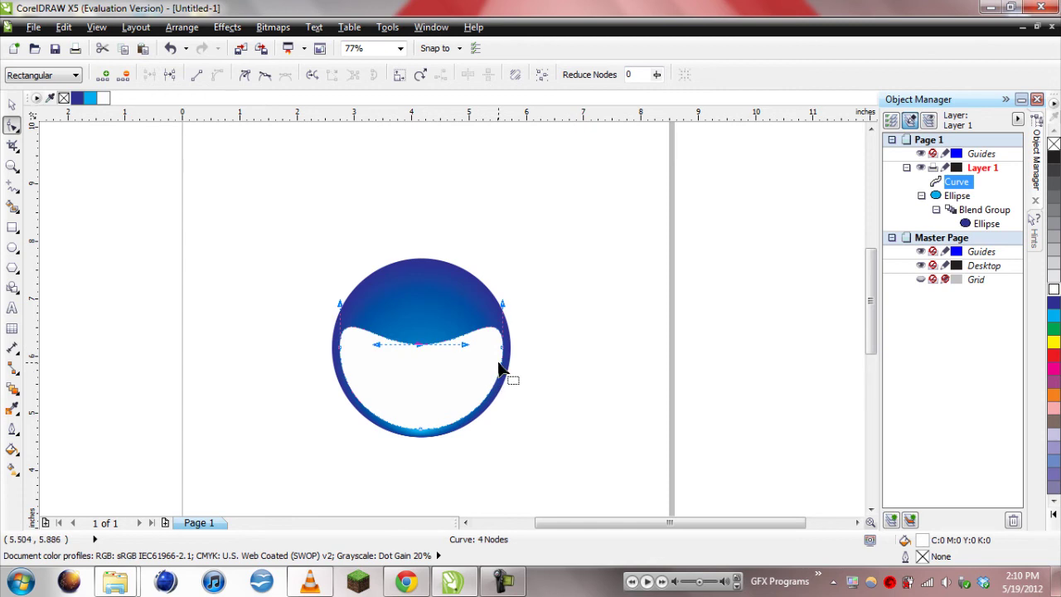
left_click_drag(500, 367, 473, 358)
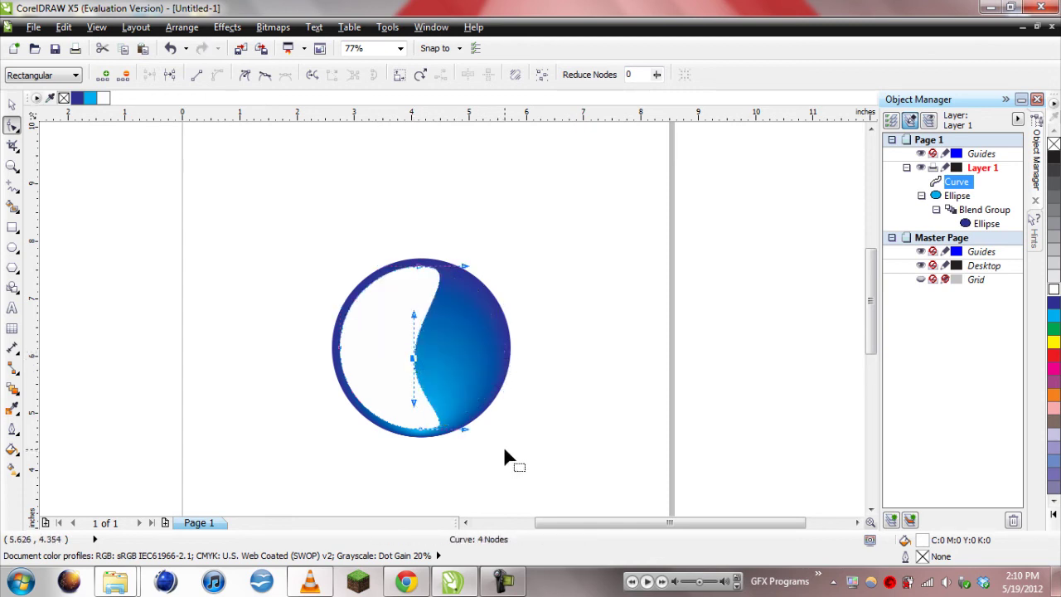
key("ctrl+z")
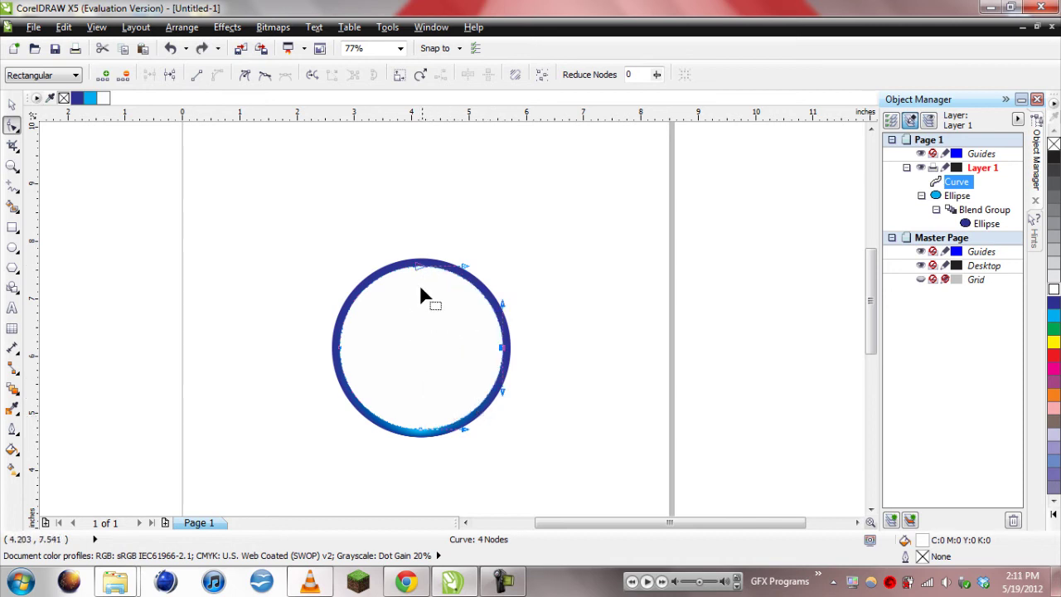
left_click_drag(421, 433, 418, 340)
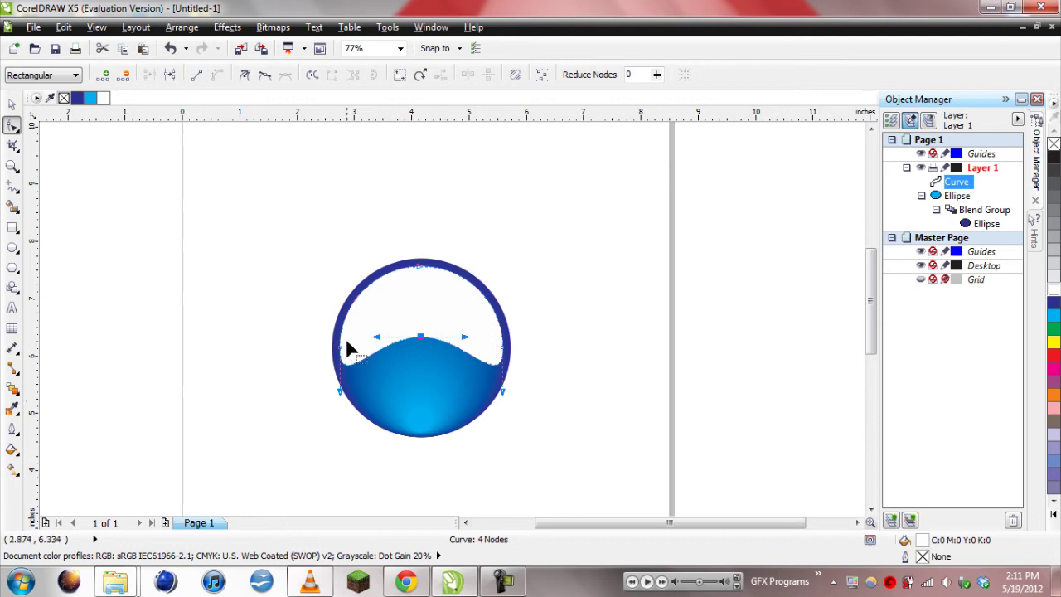
Step: Apply a linear transparency to the white wave, running from above the button to the wave crest
left_click(15, 406)
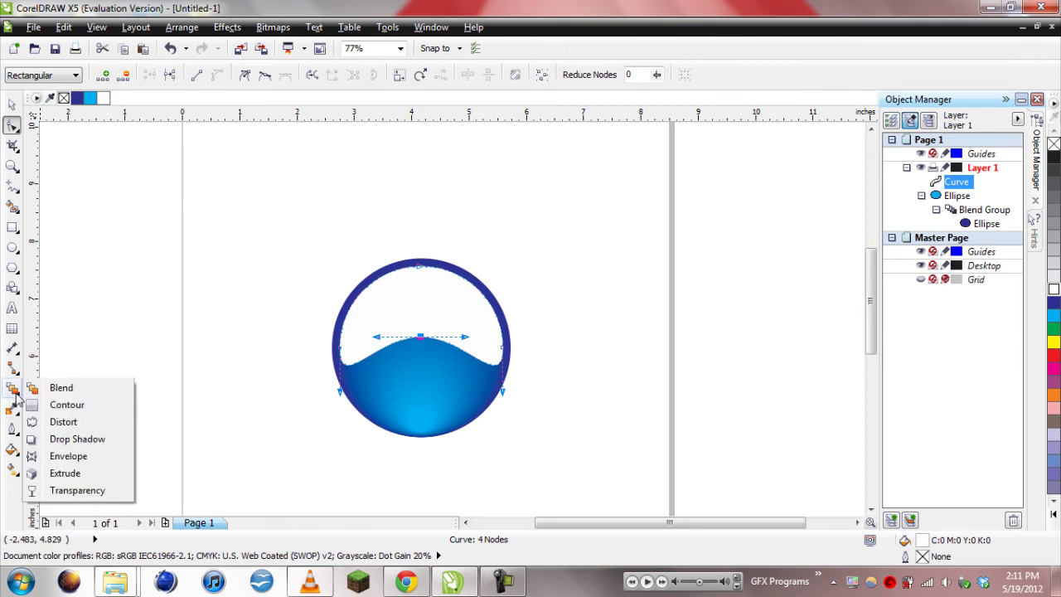
left_click(85, 492)
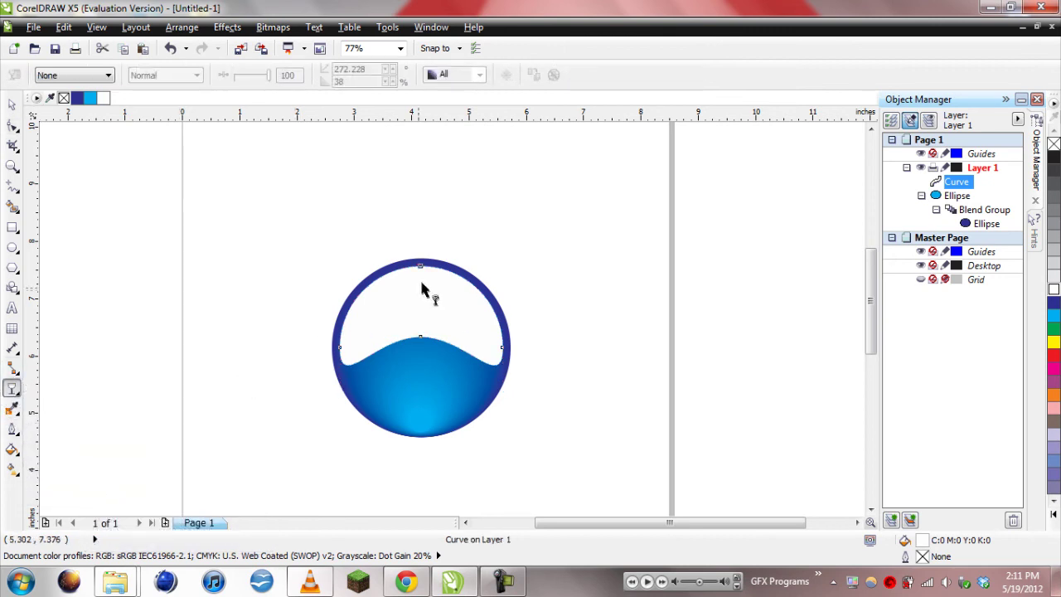
left_click_drag(421, 264, 420, 369)
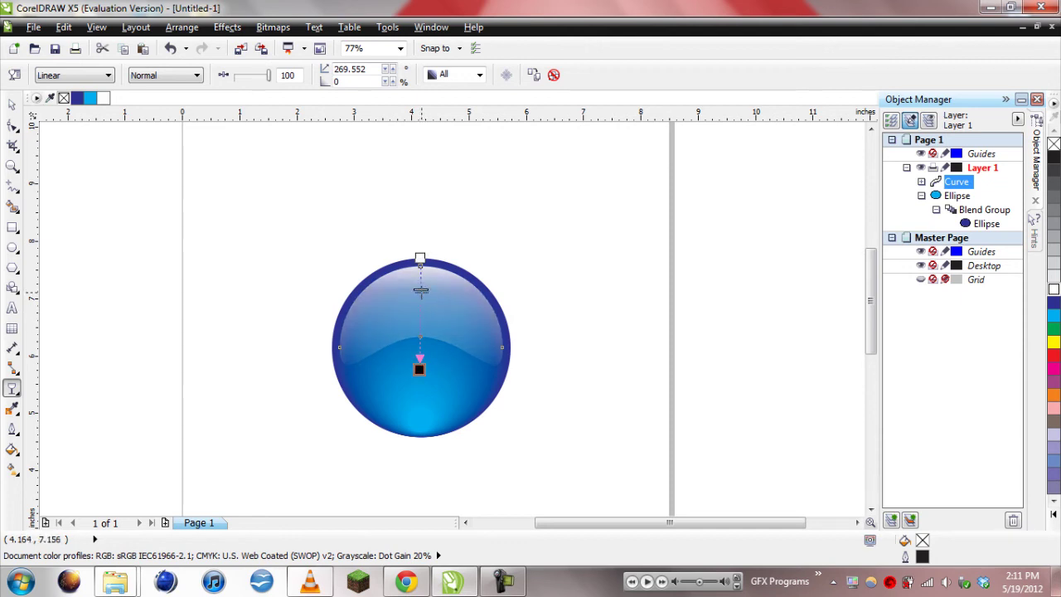
mouse_move(419, 259)
left_mouse_down()
mouse_move(424, 216)
mouse_move(450, 207)
mouse_move(422, 195)
left_mouse_up()
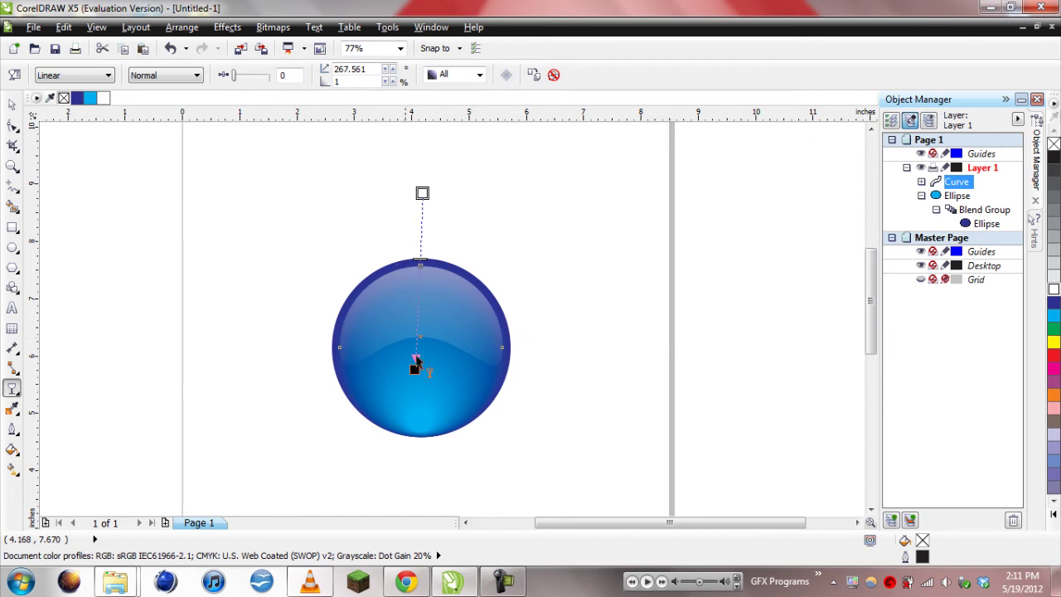
left_click_drag(415, 370, 420, 368)
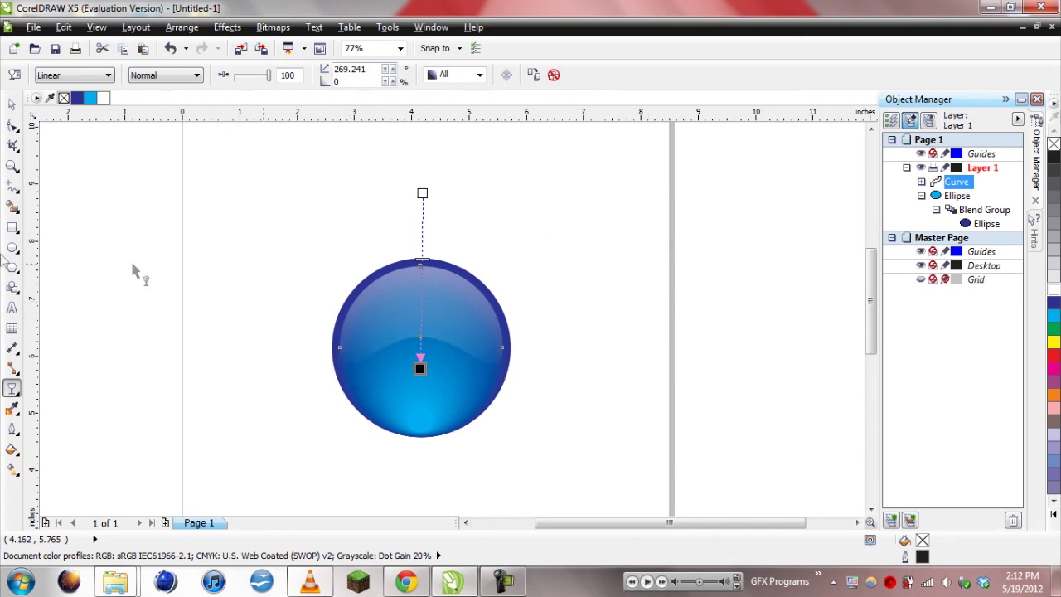
Step: Draw a small ellipse, about 0.719 by 0.841 inches, to the right of the button
left_click(12, 246)
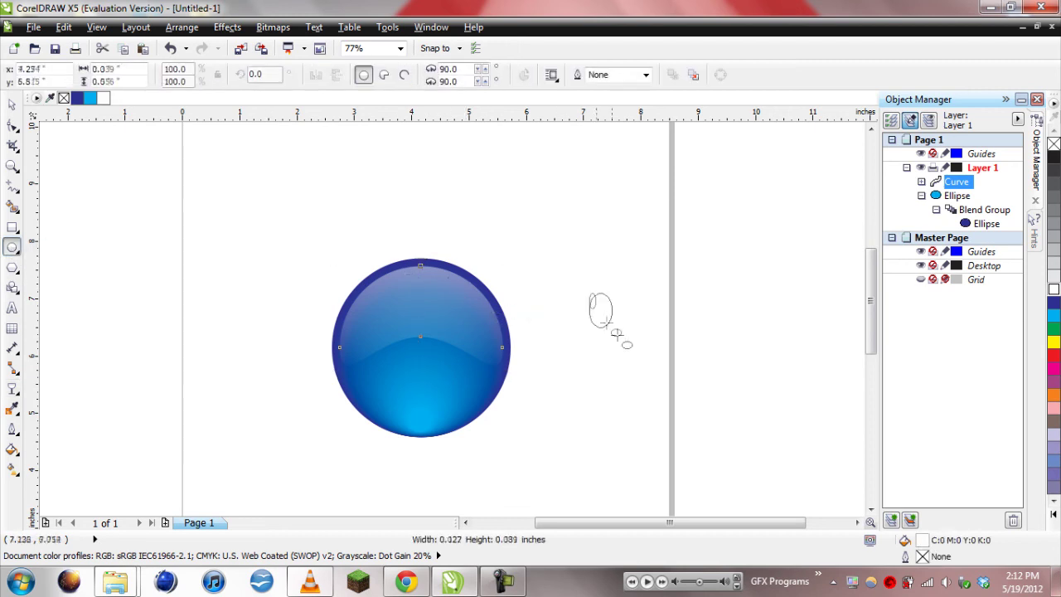
left_click_drag(617, 336, 635, 346)
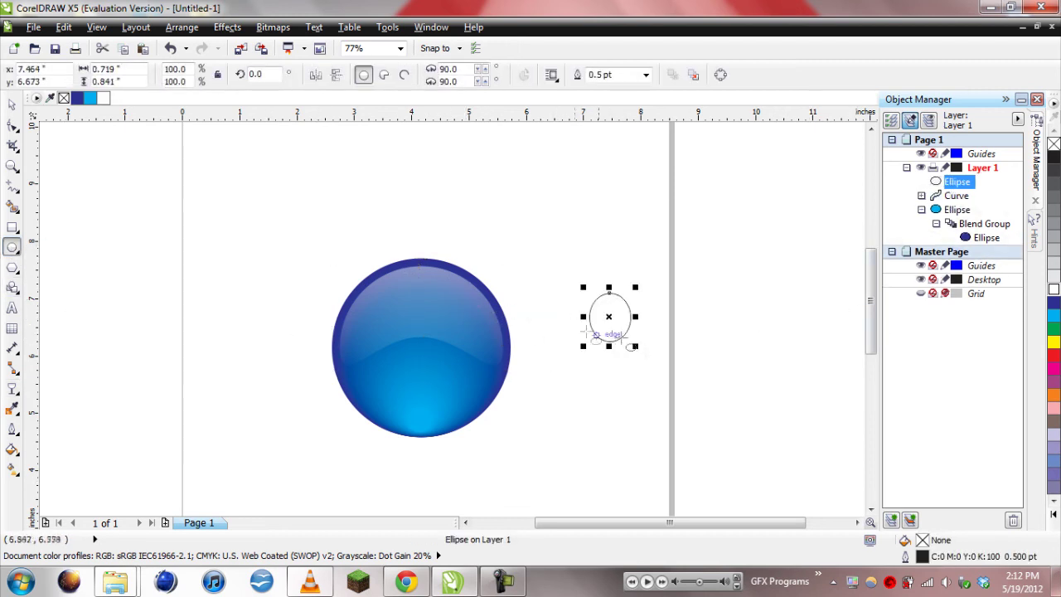